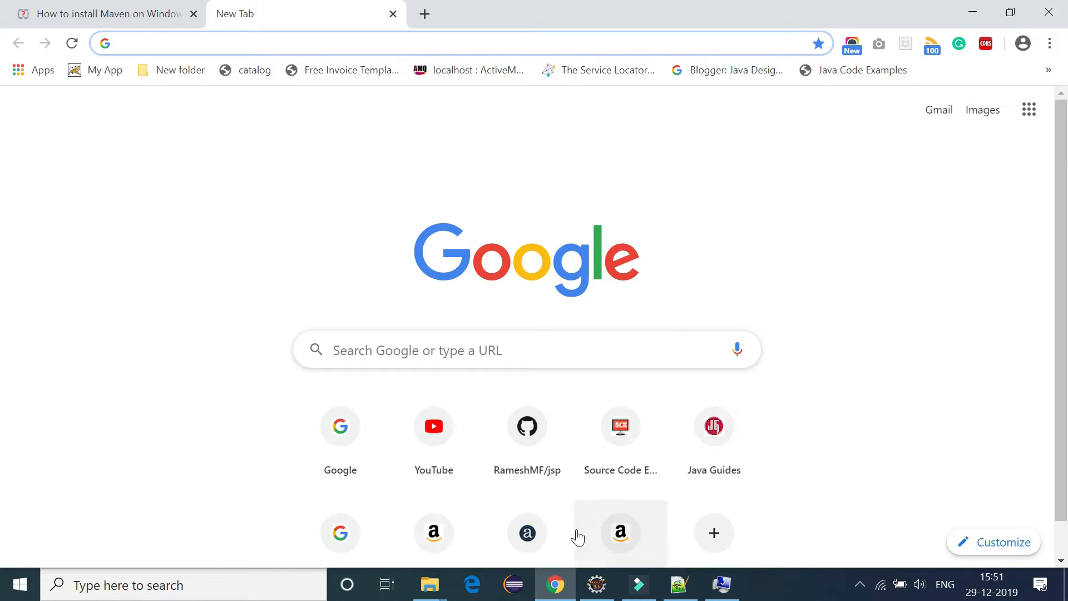
Switch to File Explorer, then check the JAVA_HOME and system environment variables through the advanced system settings and close them without changes
{"action": "left_click", "coordinate": [440, 594]}
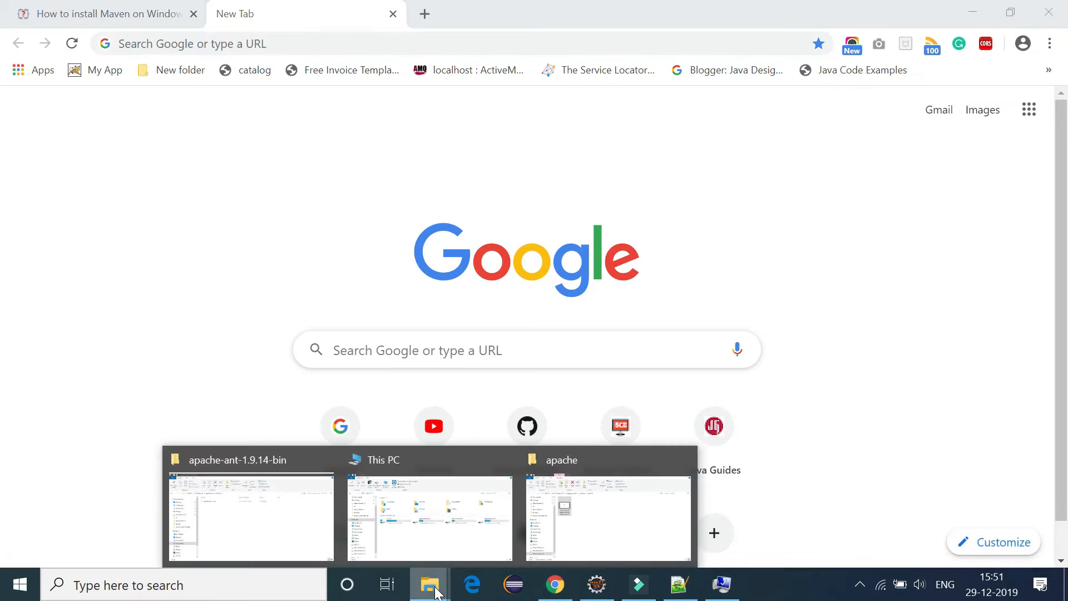
{"action": "left_click", "coordinate": [426, 540]}
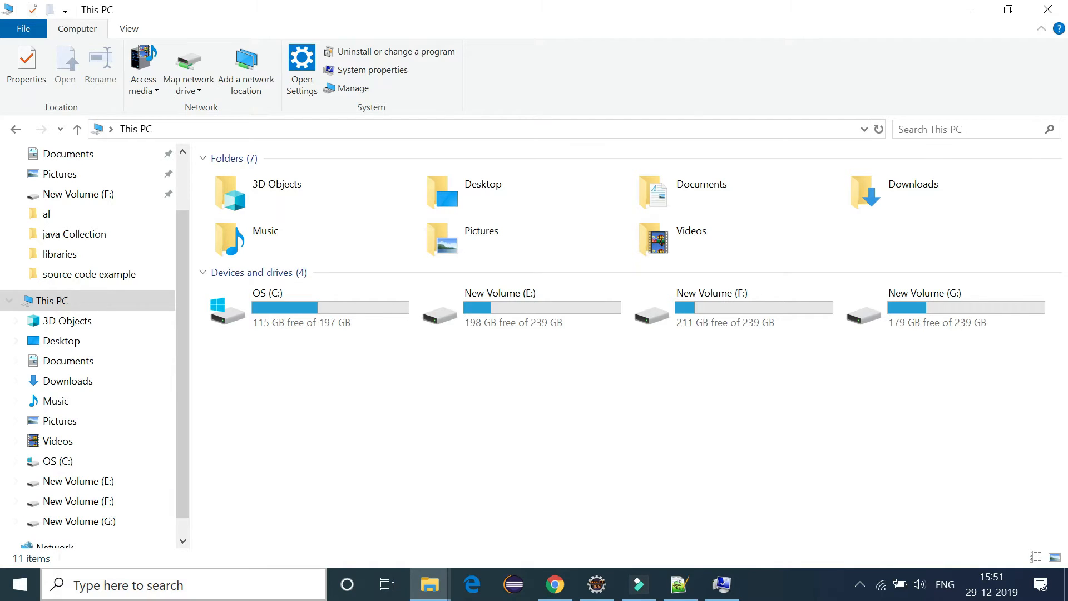
{"action": "left_click", "coordinate": [124, 588]}
{"action": "type", "text": "v"}
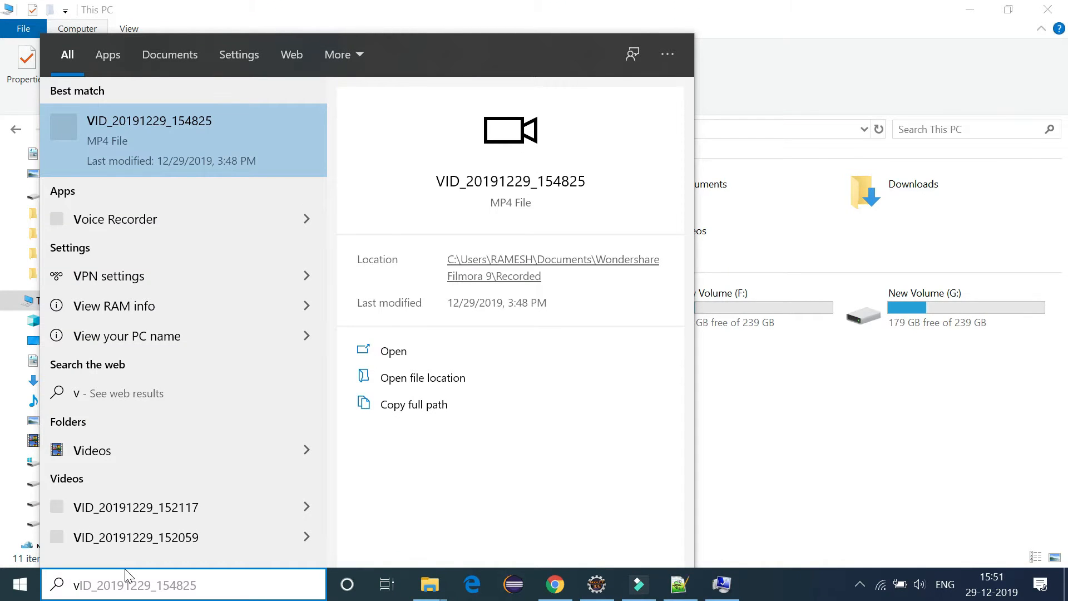
{"action": "key", "text": "BackSpace"}
{"action": "type", "text": "ad"}
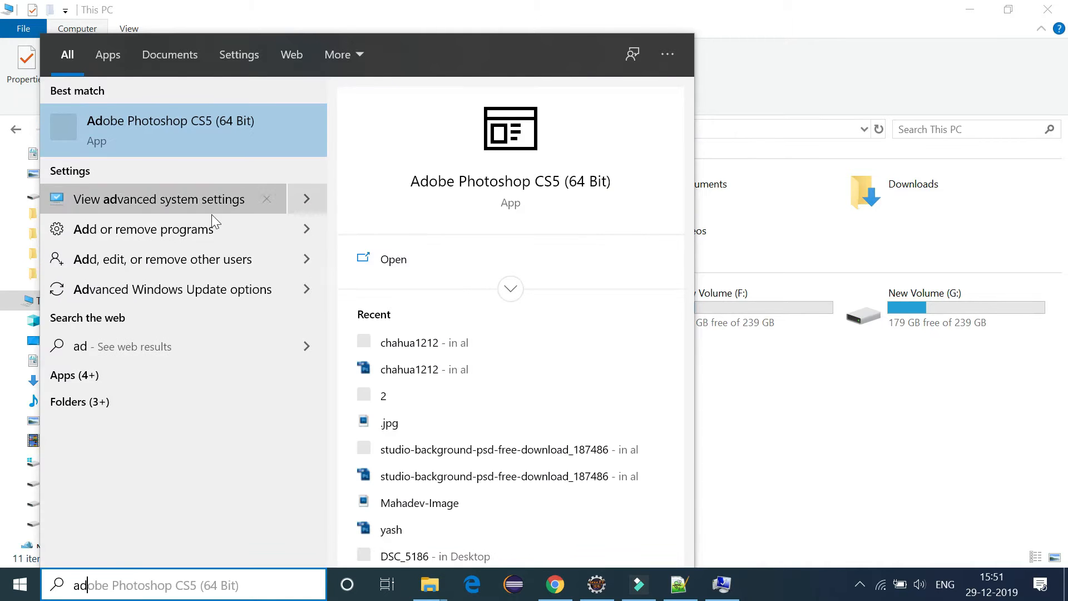
{"action": "left_click", "coordinate": [193, 206]}
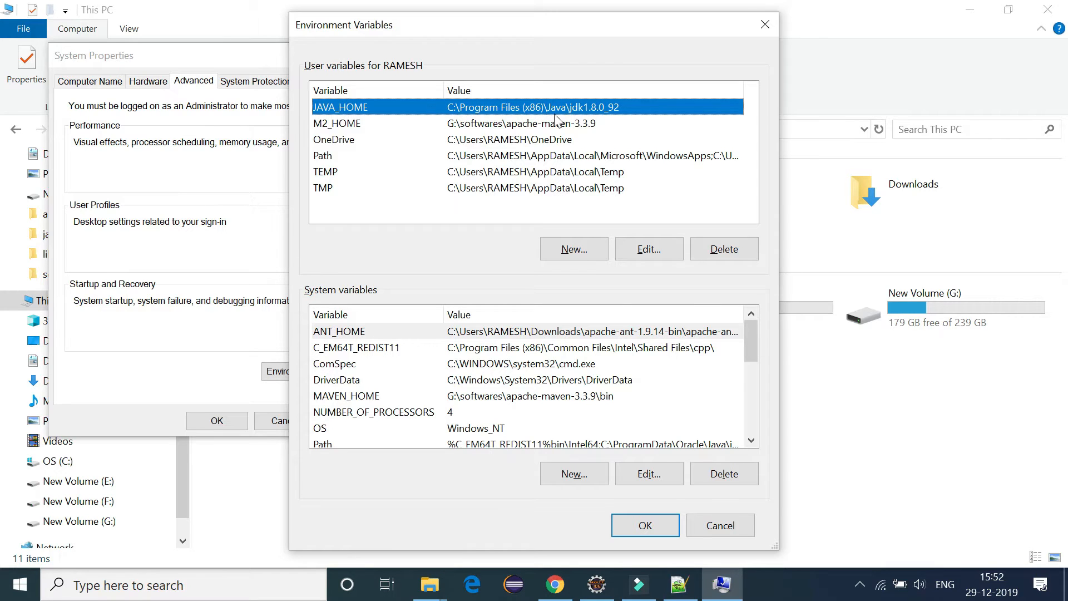
{"action": "scroll", "coordinate": [372, 377], "scroll_direction": "down", "scroll_amount": 1}
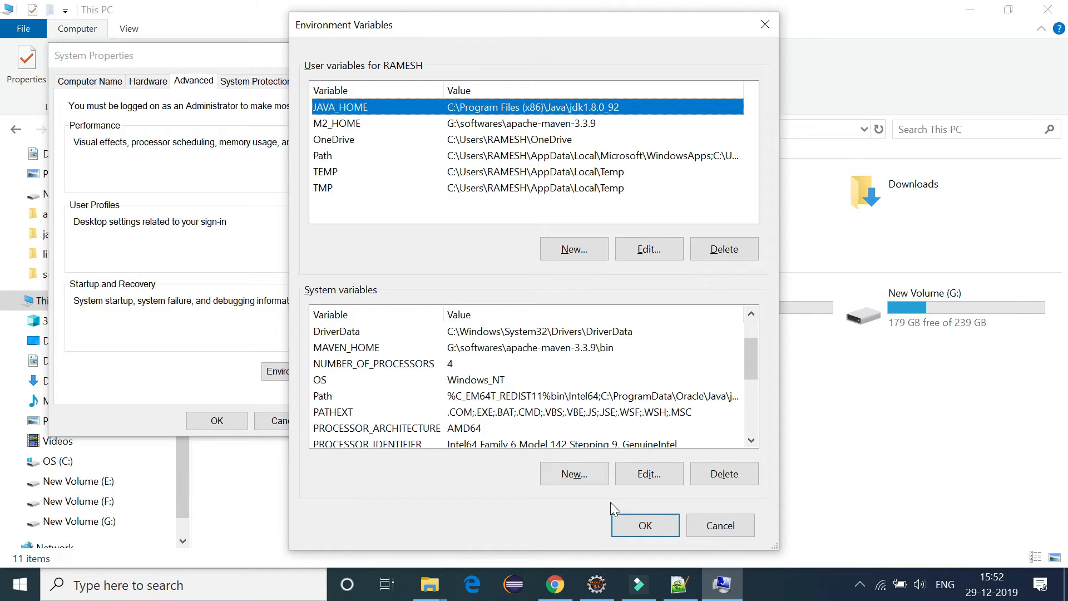
{"action": "left_click", "coordinate": [722, 527]}
{"action": "left_click", "coordinate": [307, 416]}
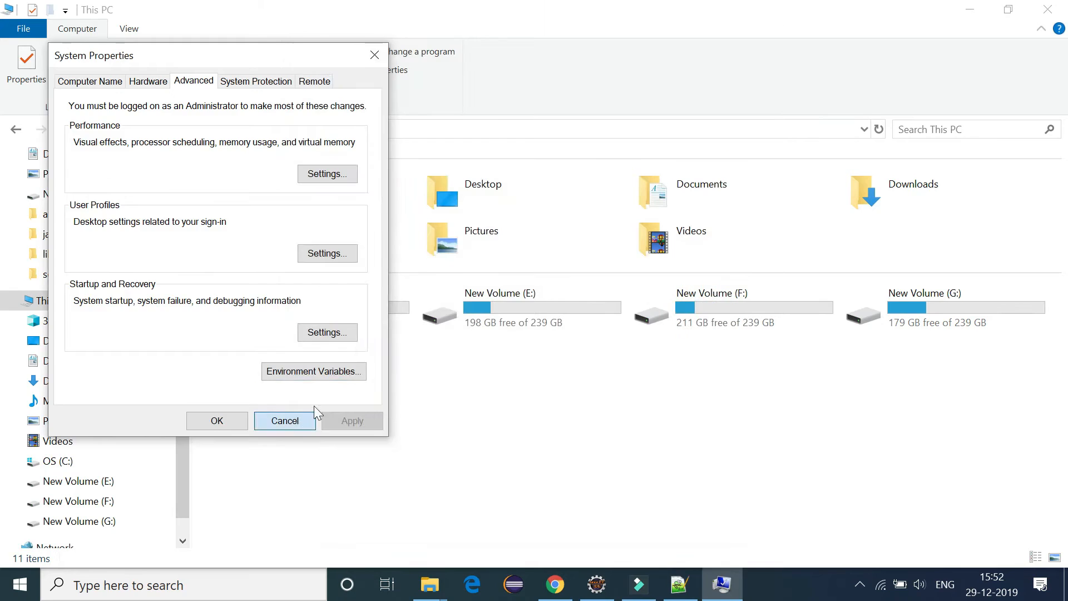
Switch to Chrome, search Google for "apache maven" and open the official Maven site at maven.apache.org
{"action": "left_click", "coordinate": [555, 585]}
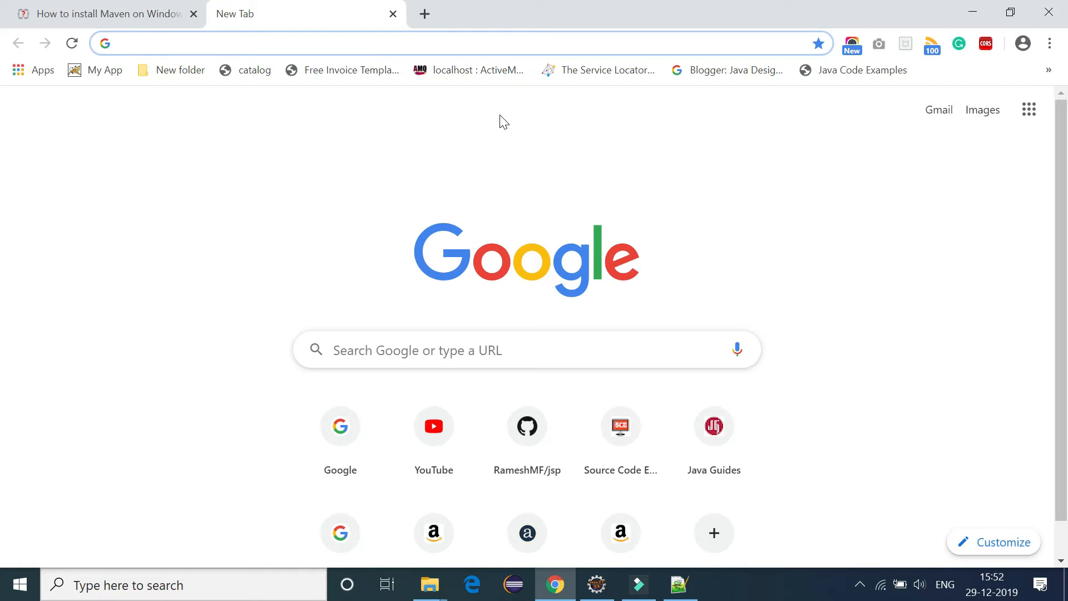
{"action": "type", "text": "apache m"}
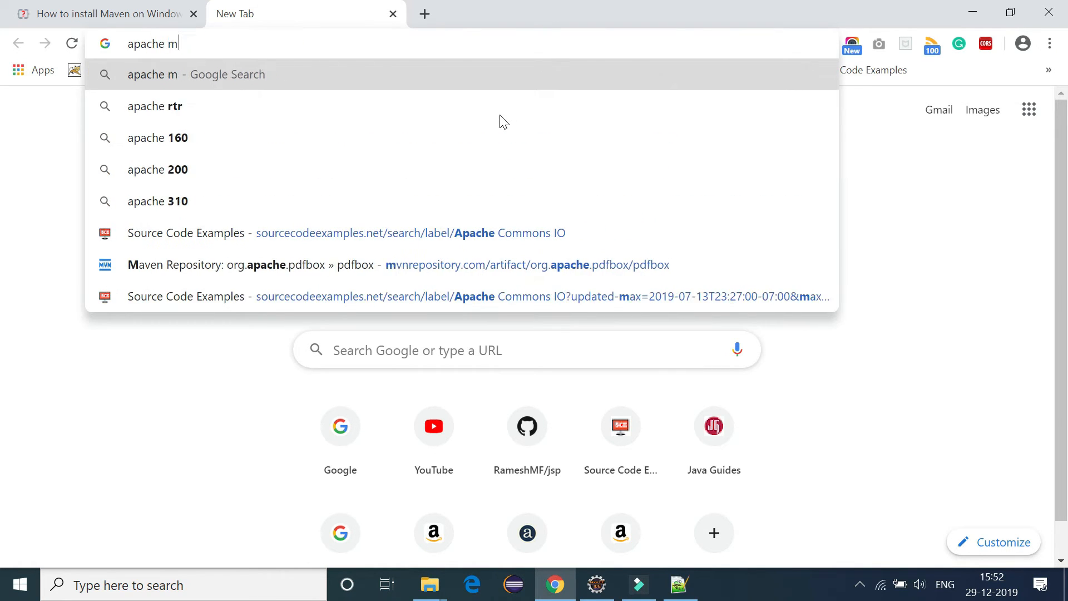
{"action": "type", "text": "aven"}
{"action": "key", "text": "Return"}
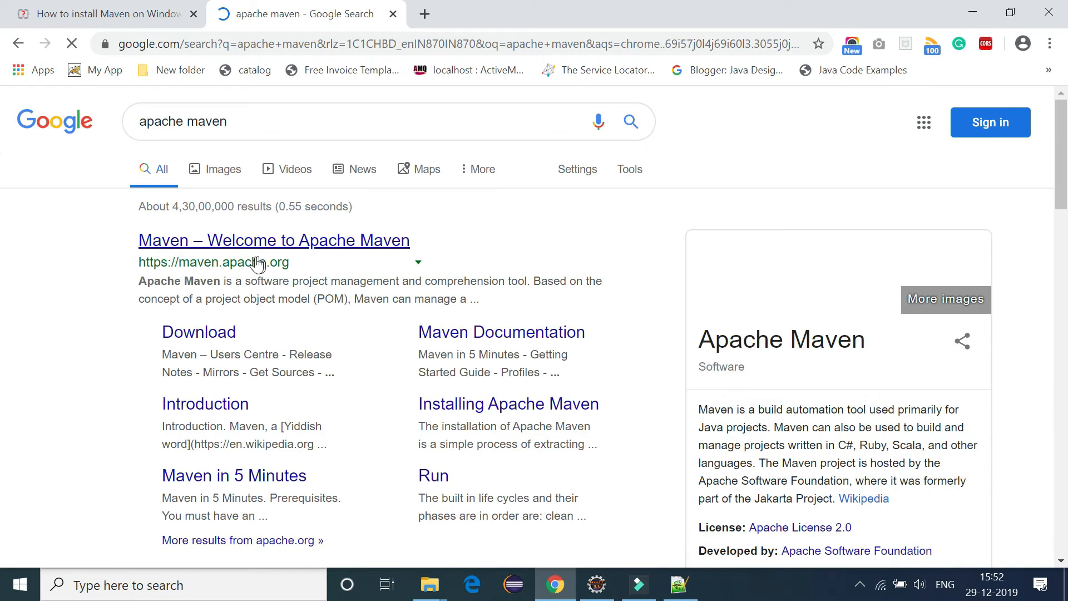
{"action": "left_click", "coordinate": [245, 240]}
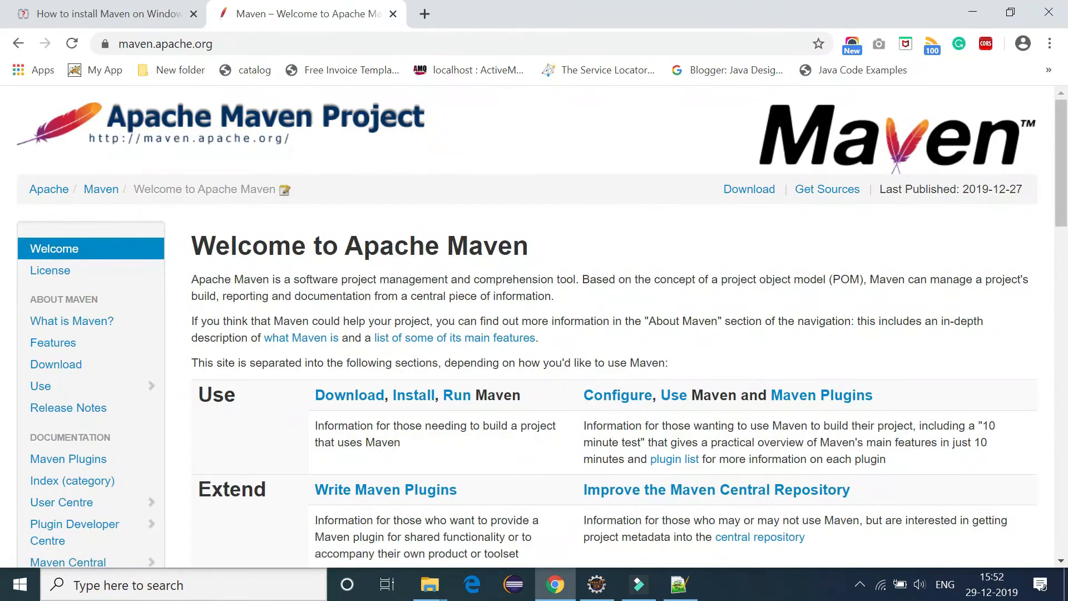
Look through the Maven welcome page and open its Download page
{"action": "scroll", "coordinate": [509, 313], "scroll_direction": "down", "scroll_amount": 15}
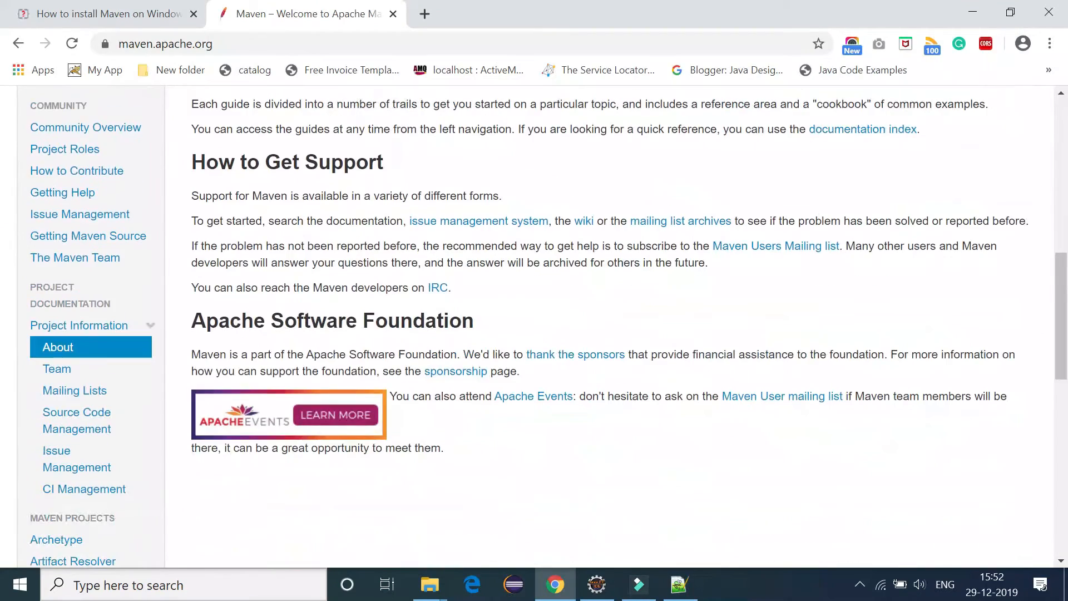
{"action": "scroll", "coordinate": [511, 314], "scroll_direction": "up", "scroll_amount": 6}
{"action": "scroll", "coordinate": [516, 314], "scroll_direction": "up", "scroll_amount": 3}
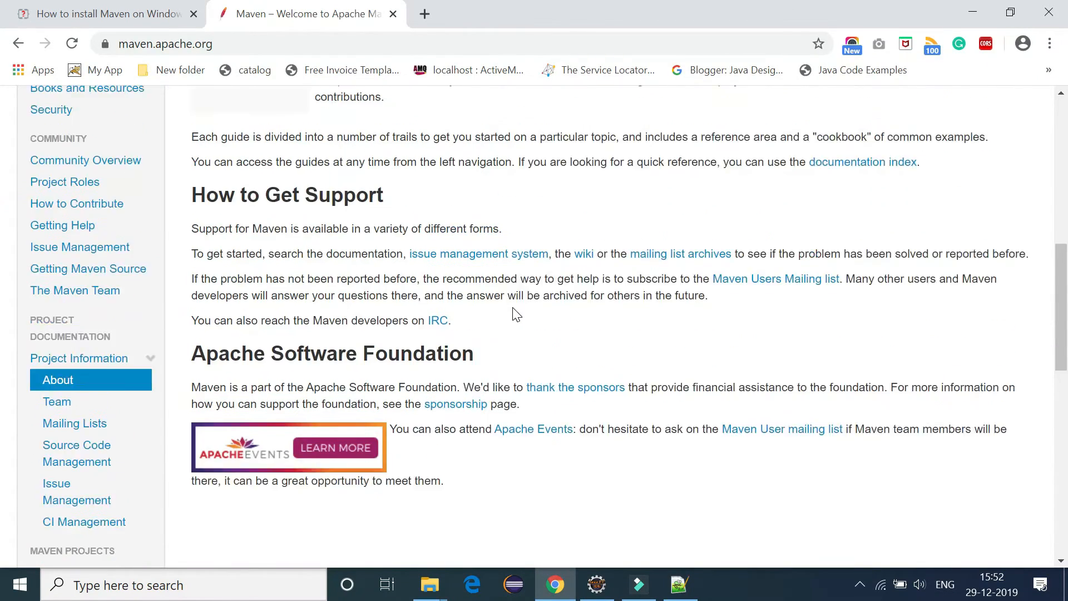
{"action": "scroll", "coordinate": [513, 308], "scroll_direction": "up", "scroll_amount": 4}
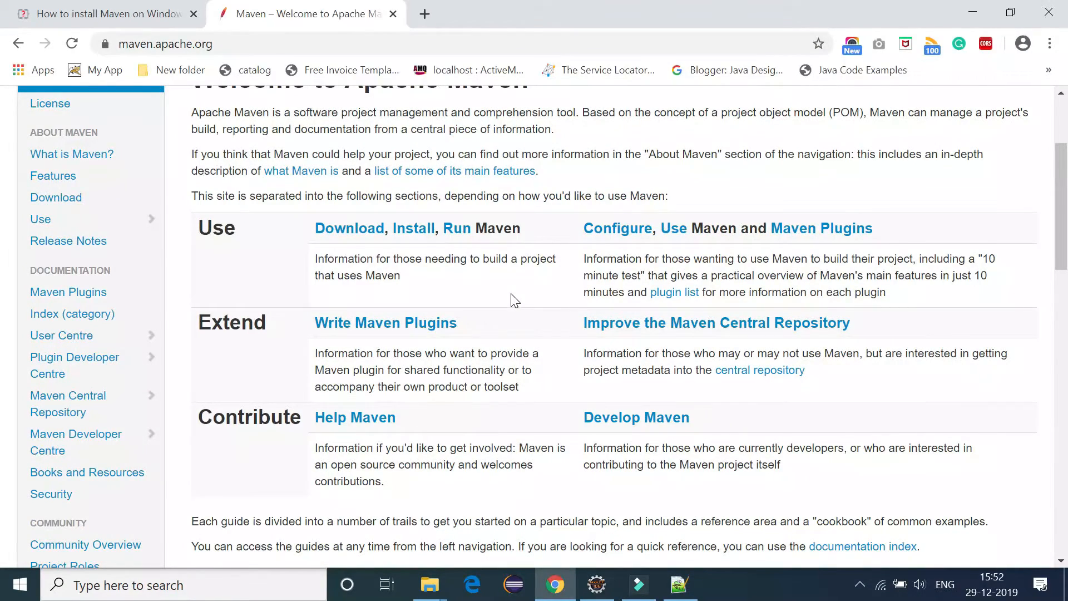
{"action": "scroll", "coordinate": [513, 299], "scroll_direction": "up", "scroll_amount": 2}
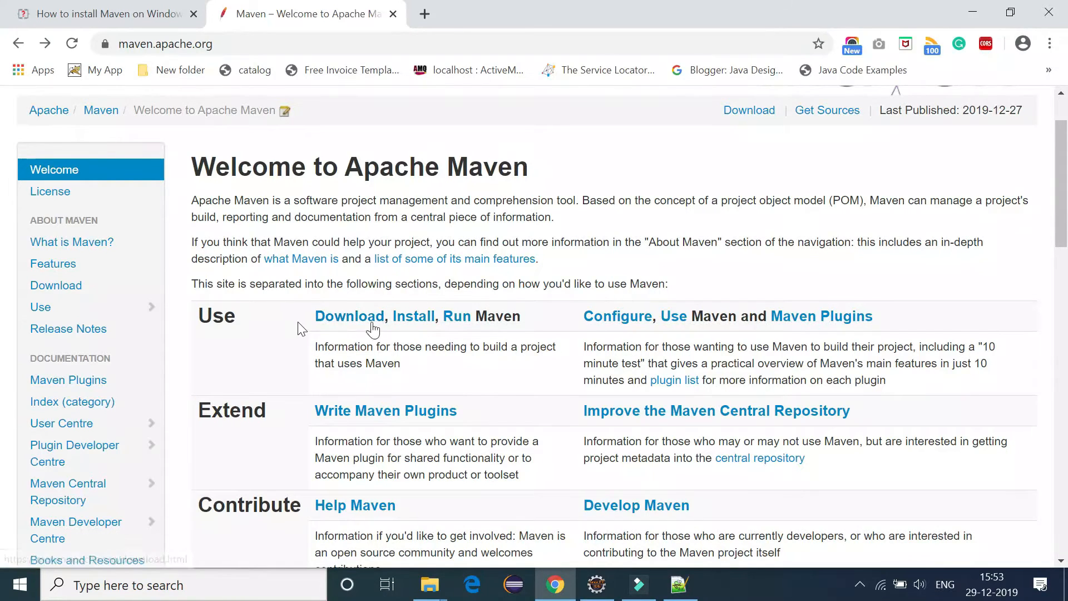
{"action": "left_click", "coordinate": [353, 322]}
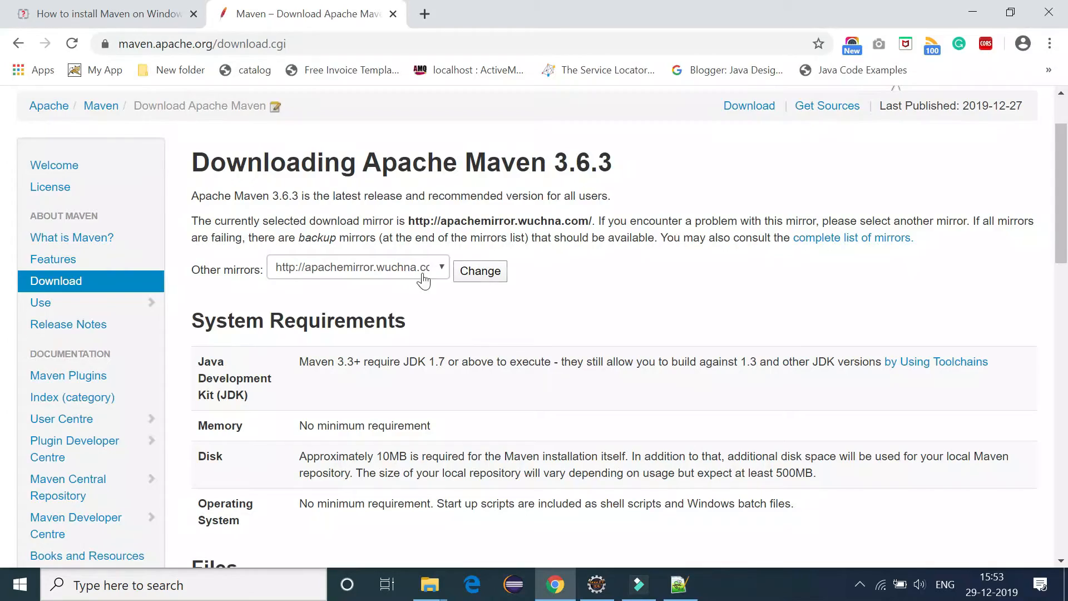
Download the binary zip archive apache-maven-3.6.3-bin.zip from the Files section
{"action": "scroll", "coordinate": [409, 334], "scroll_direction": "down", "scroll_amount": 5}
{"action": "scroll", "coordinate": [291, 183], "scroll_direction": "up", "scroll_amount": 1}
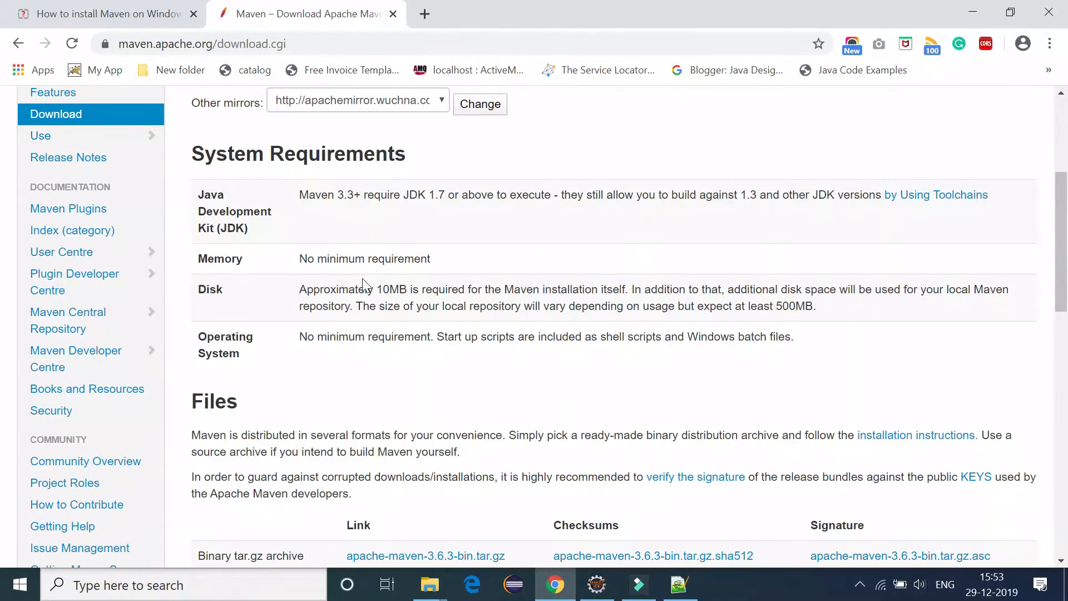
{"action": "scroll", "coordinate": [374, 348], "scroll_direction": "down", "scroll_amount": 5}
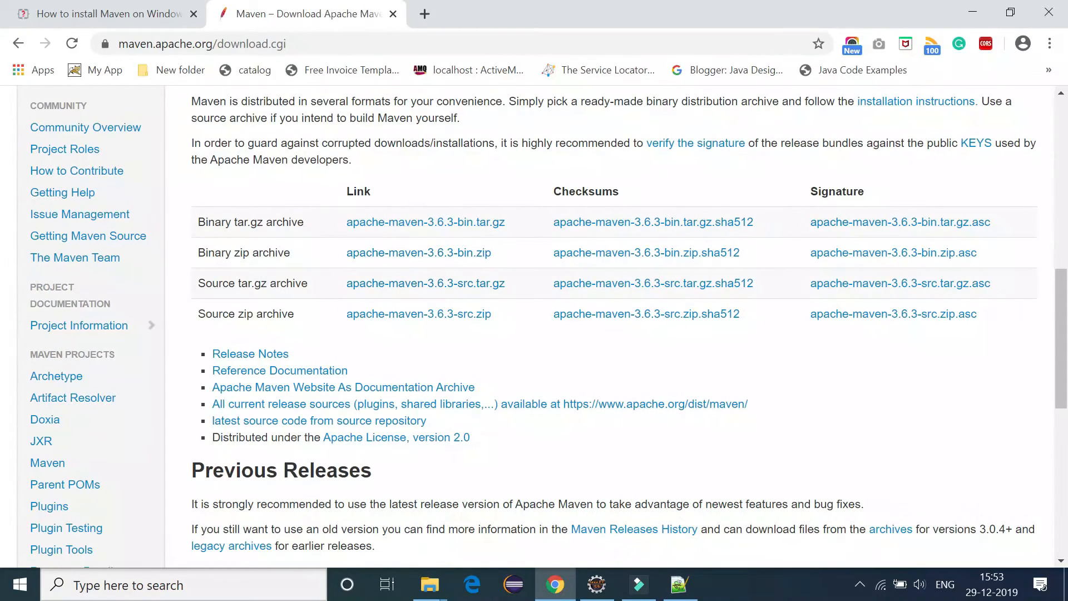
{"action": "left_click_drag", "start_coordinate": [196, 253], "coordinate": [297, 250]}
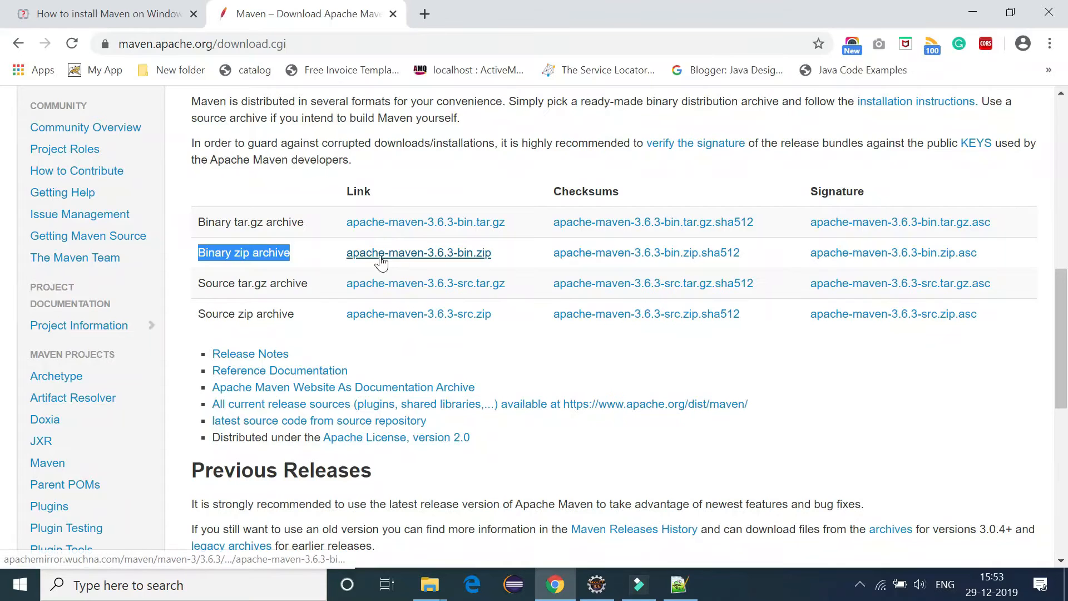
{"action": "left_click", "coordinate": [482, 260]}
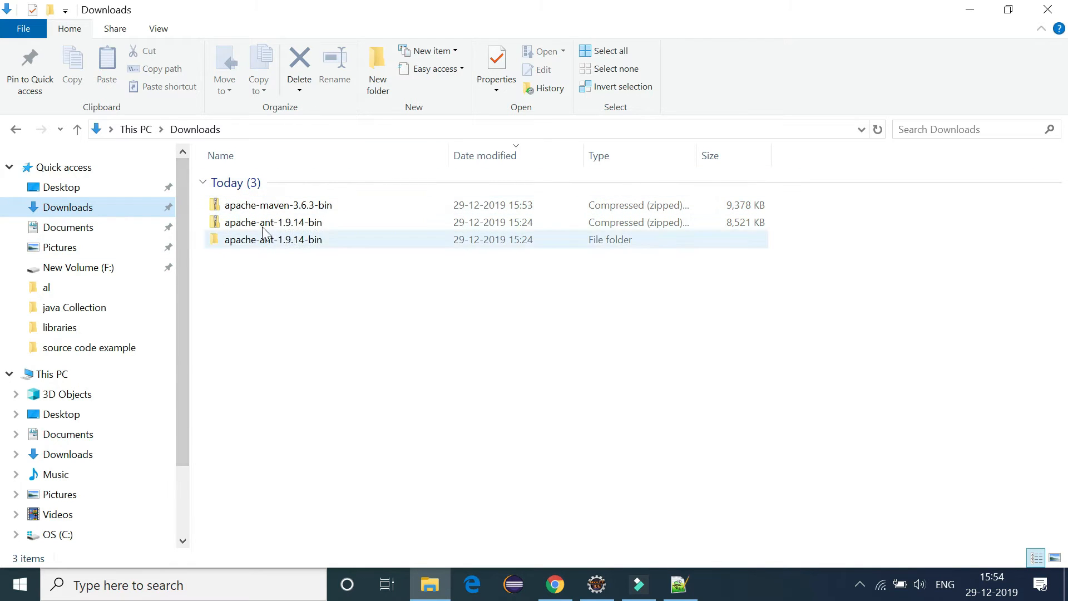
Extract the downloaded apache-maven-3.6.3-bin archive with 7-Zip into its own apache-maven-3.6.3-bin folder in Downloads
{"action": "left_click", "coordinate": [252, 211]}
{"action": "right_click", "coordinate": [252, 210]}
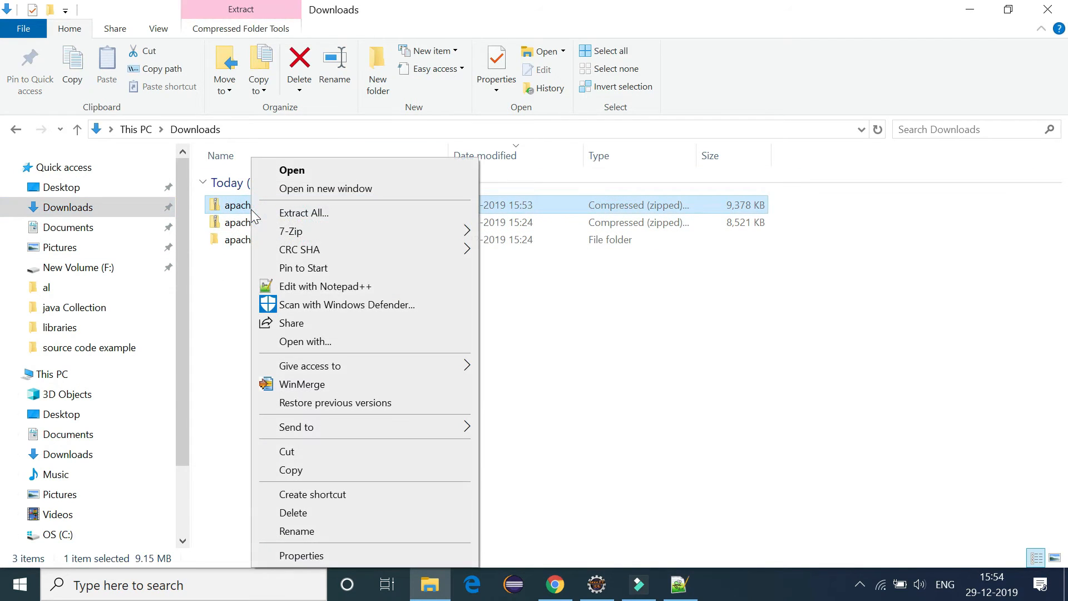
{"action": "left_click", "coordinate": [300, 231]}
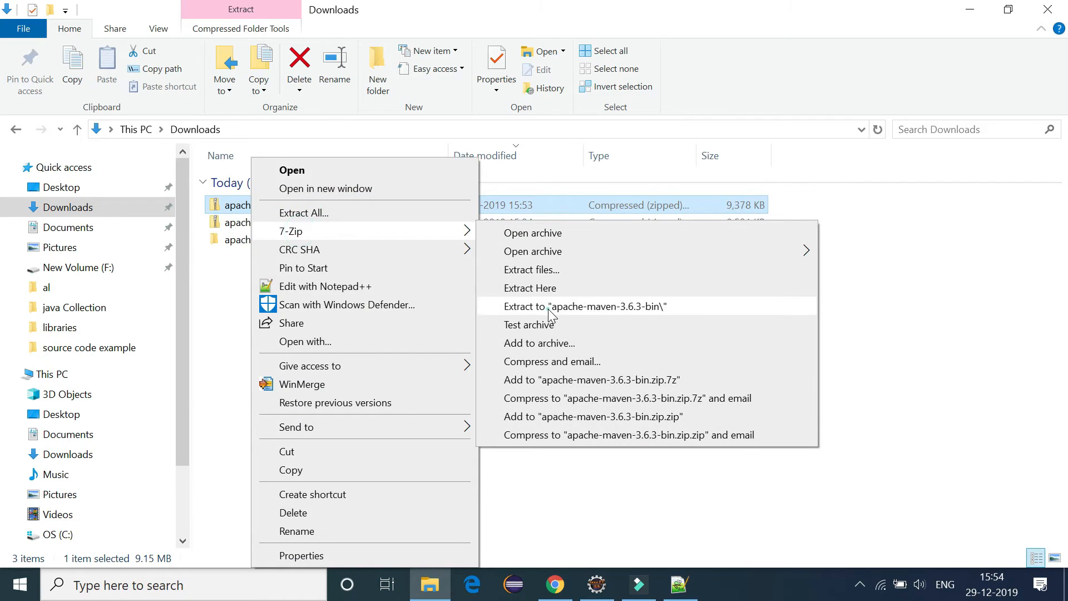
{"action": "left_click", "coordinate": [548, 308]}
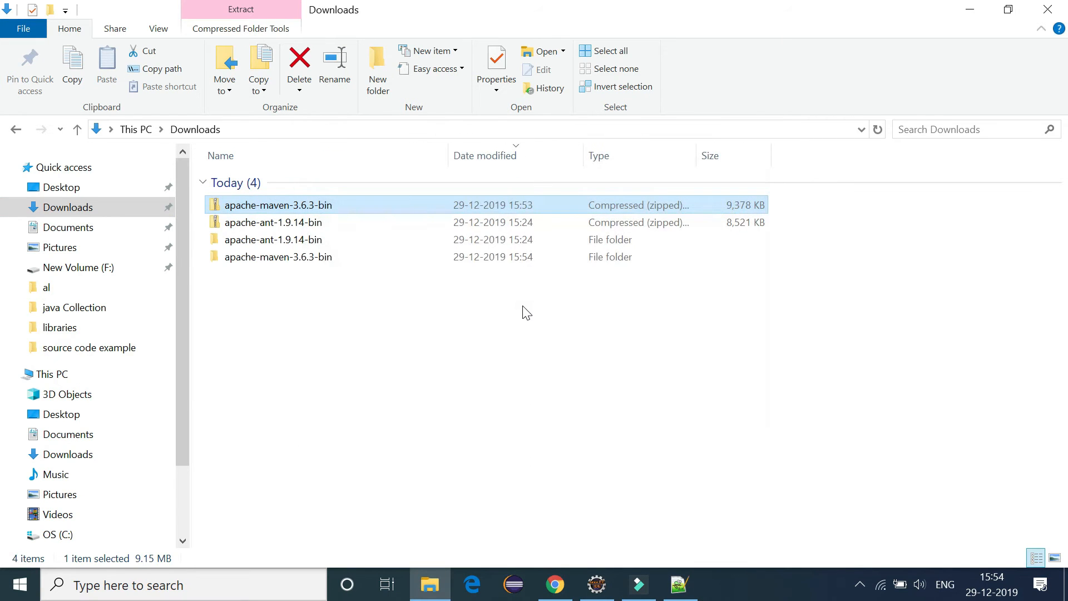
Open the inner apache-maven-3.6.3 folder of the extracted files, copy its full path, and return to the parent folder
{"action": "double_click", "coordinate": [283, 259]}
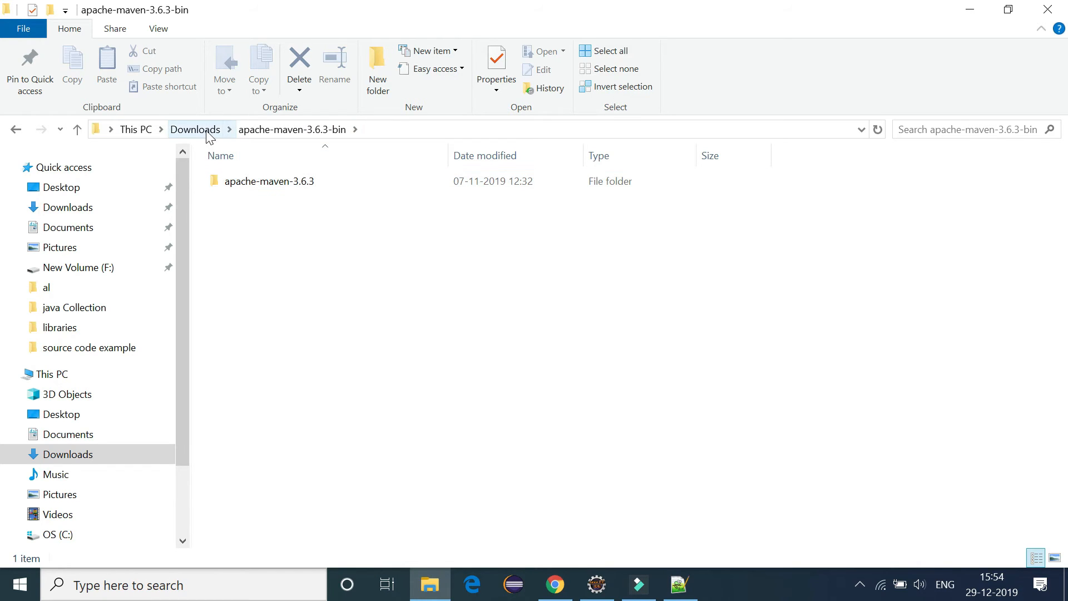
{"action": "double_click", "coordinate": [276, 179]}
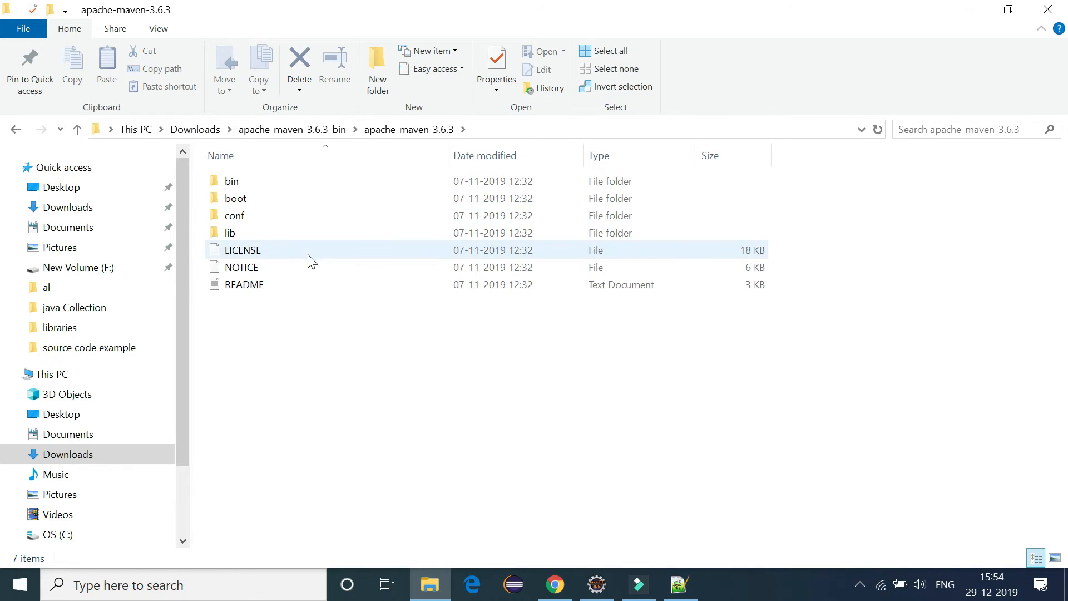
{"action": "left_click", "coordinate": [494, 127]}
{"action": "key", "text": "ctrl+c"}
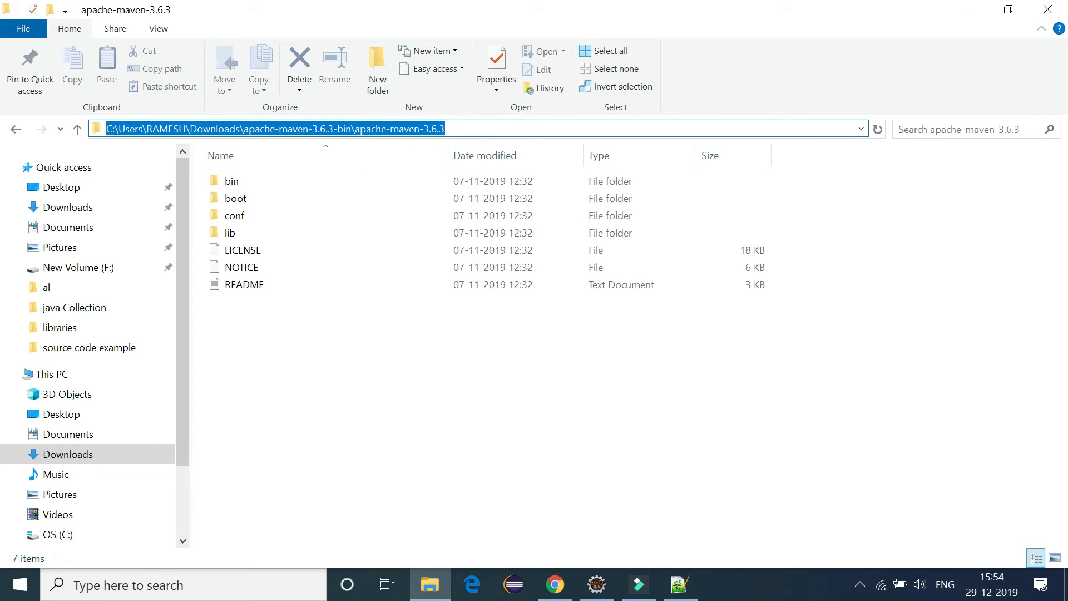
{"action": "key", "text": "alt+Up"}
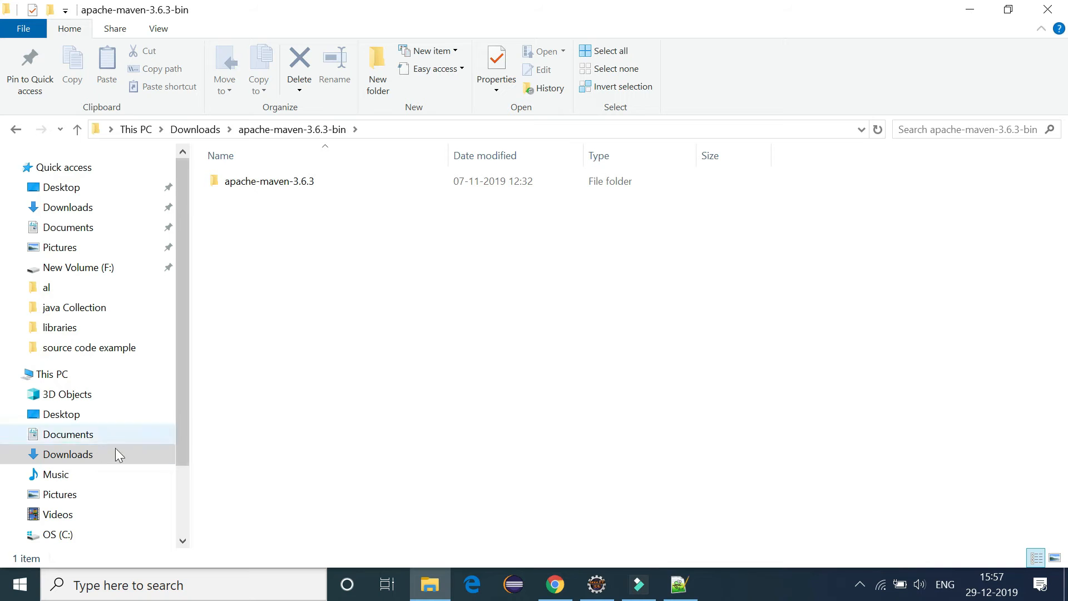
Open the Environment Variables dialog through a Windows search for the advanced system settings
{"action": "left_click", "coordinate": [118, 583]}
{"action": "type", "text": "ad"}
{"action": "left_click", "coordinate": [166, 150]}
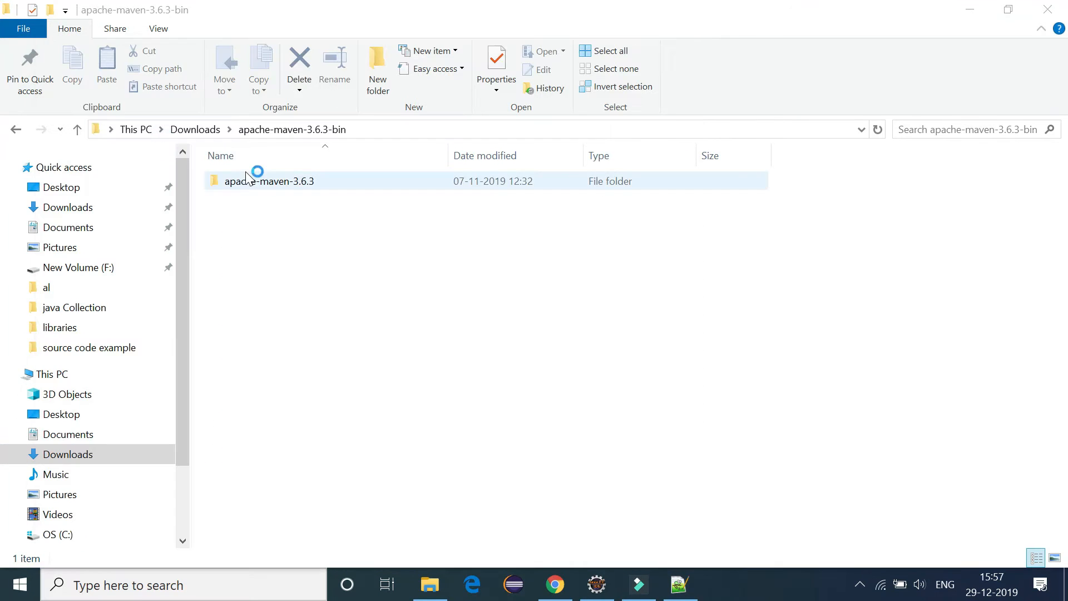
{"action": "left_click", "coordinate": [292, 350]}
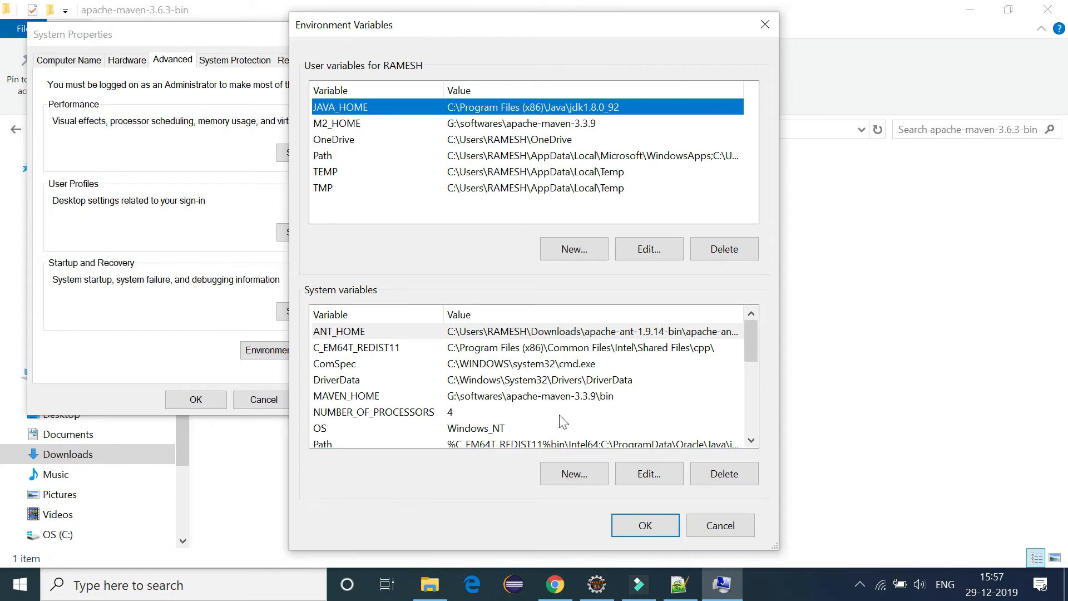
Create a system variable named MAVEN_HOME with the copied apache-maven-3.6.3 folder path as its value
{"action": "left_click", "coordinate": [562, 473]}
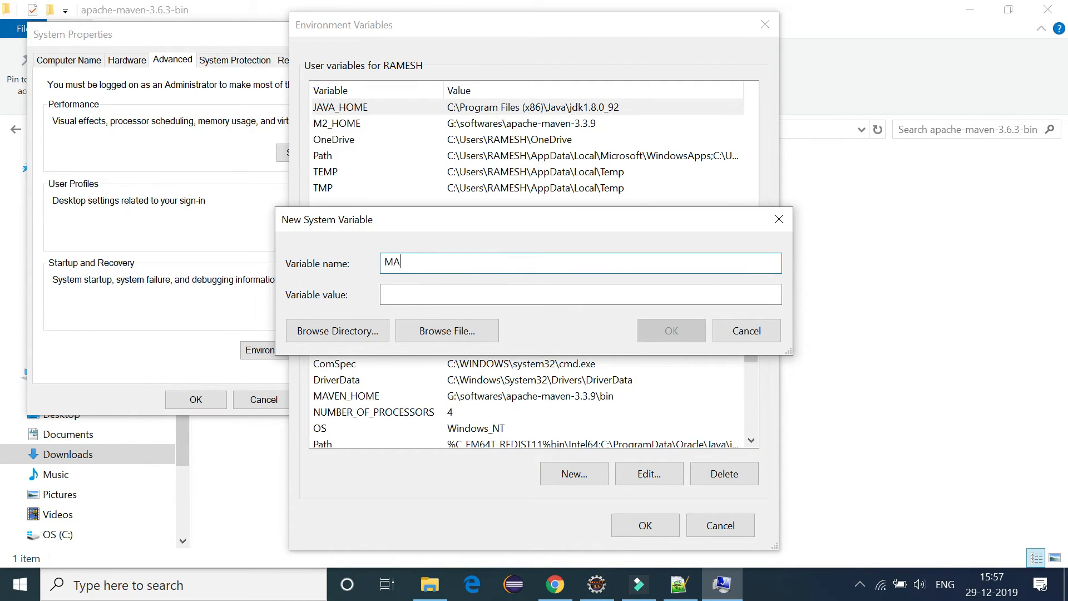
{"action": "type", "text": "MAVEN_HOME"}
{"action": "key", "text": "Tab"}
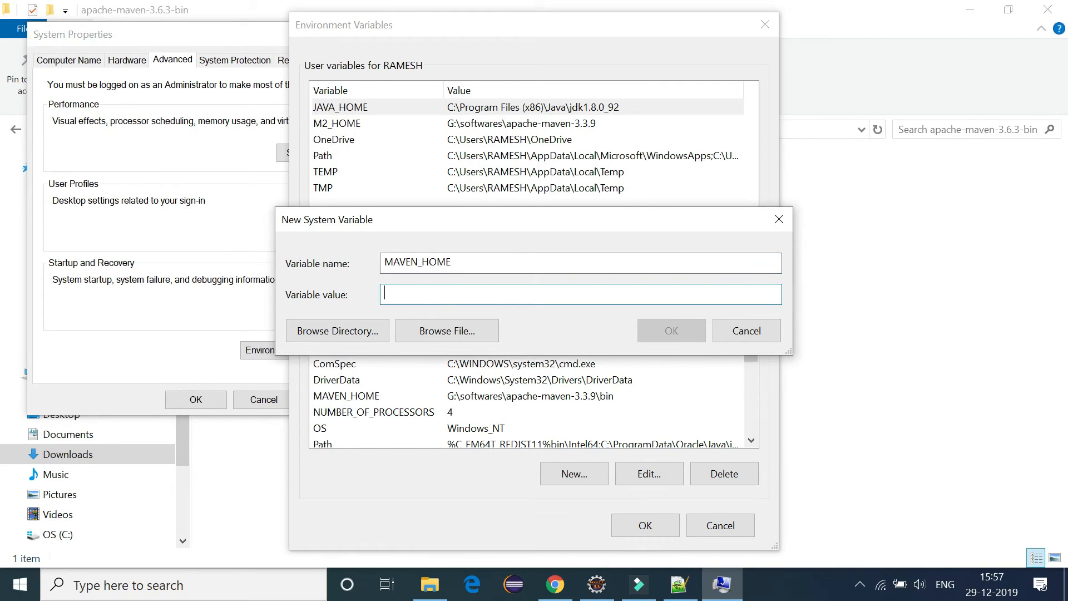
{"action": "key", "text": "ctrl+v"}
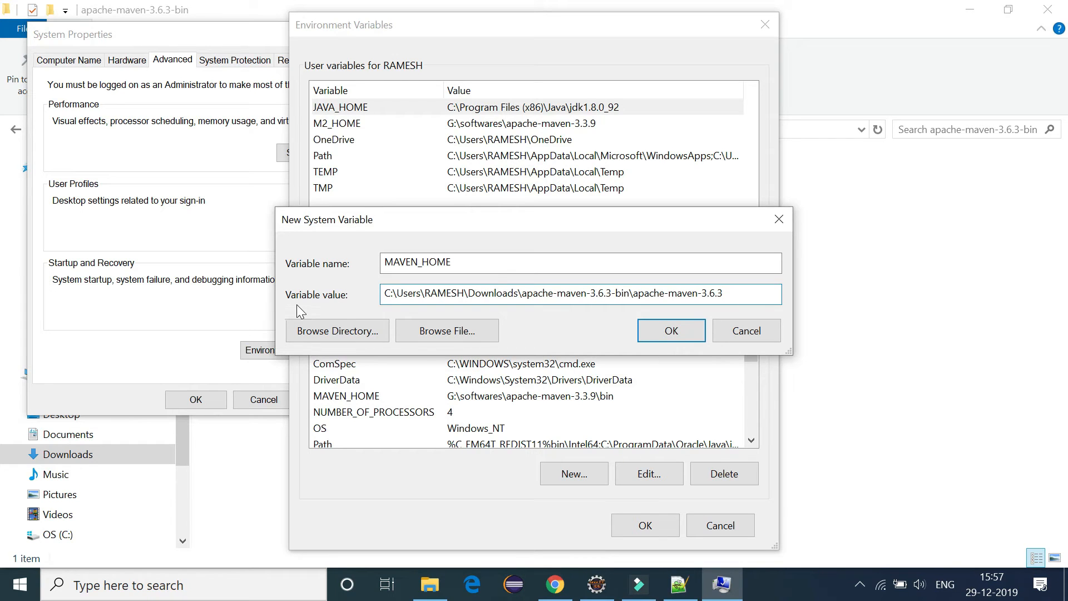
{"action": "left_click", "coordinate": [674, 332]}
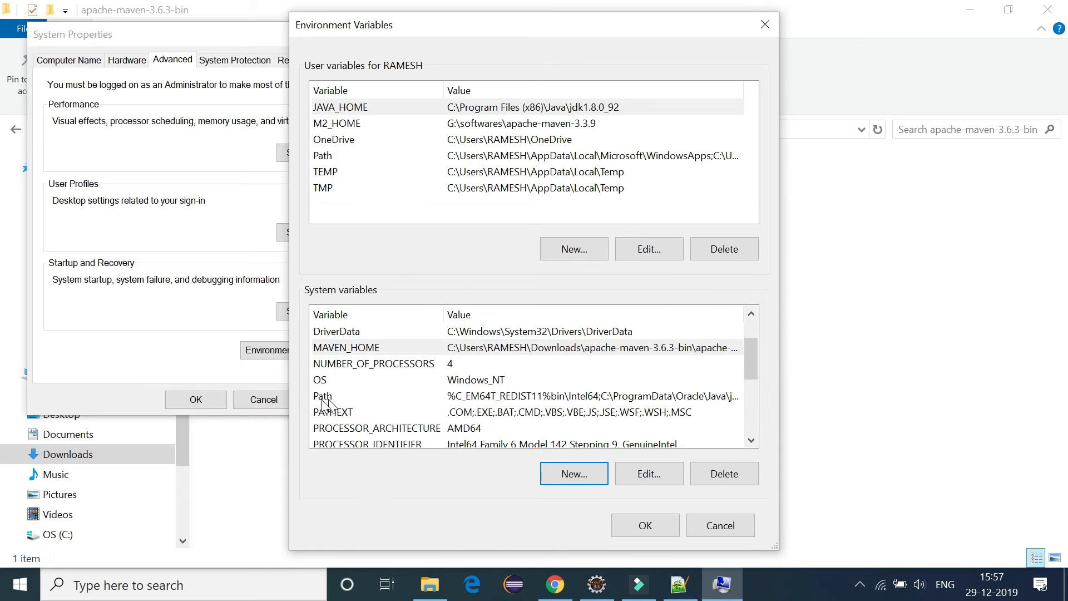
Add a new entry %MAVEN_HOME%\bin to the system Path variable and save all the open system settings dialogs
{"action": "left_click", "coordinate": [383, 397]}
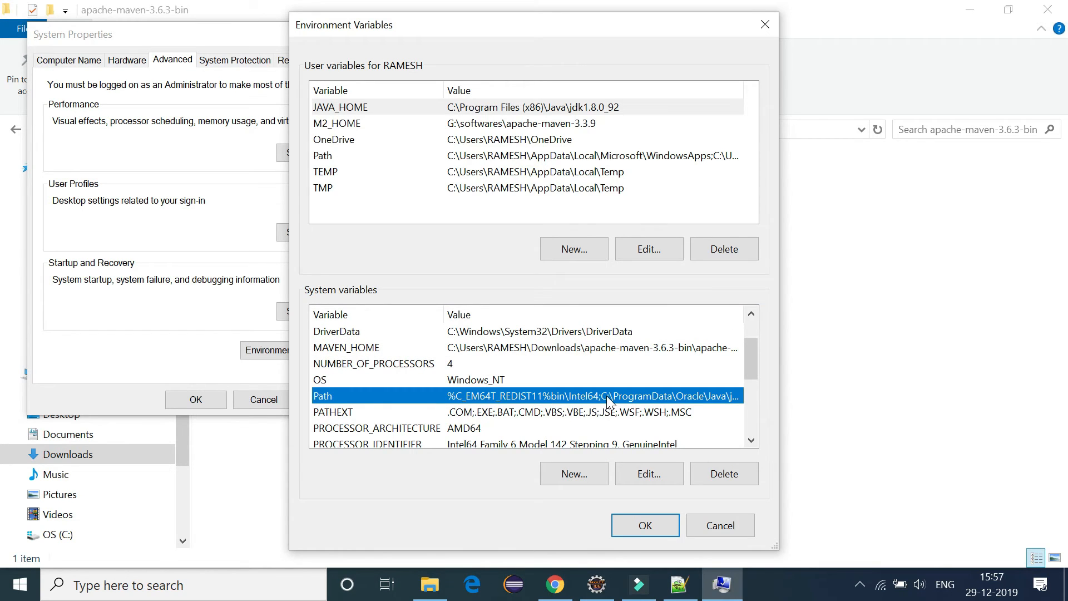
{"action": "scroll", "coordinate": [607, 396], "scroll_direction": "down", "scroll_amount": 1}
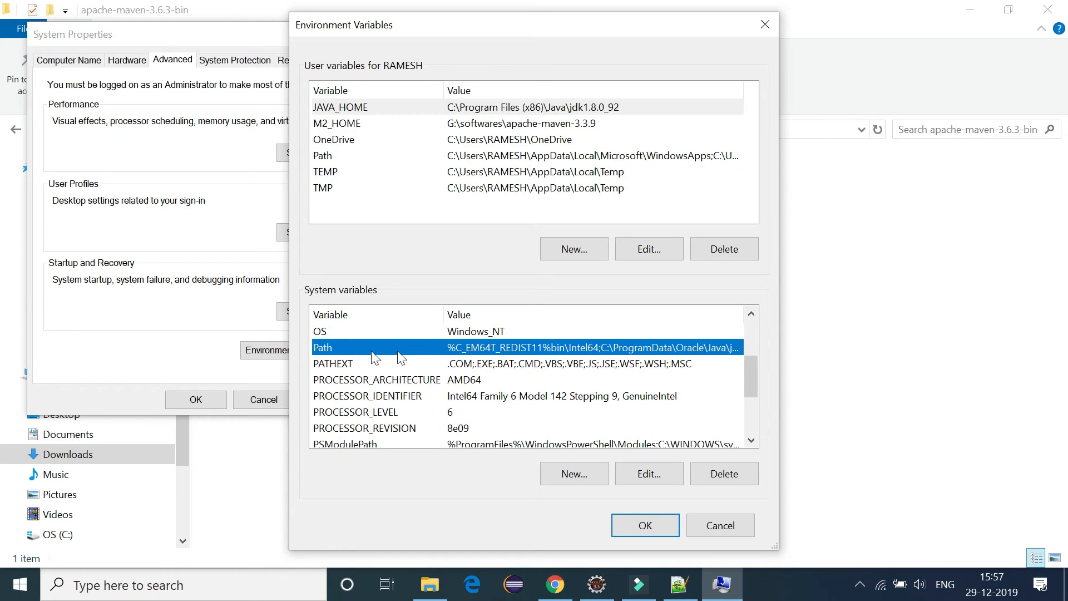
{"action": "left_click", "coordinate": [676, 473]}
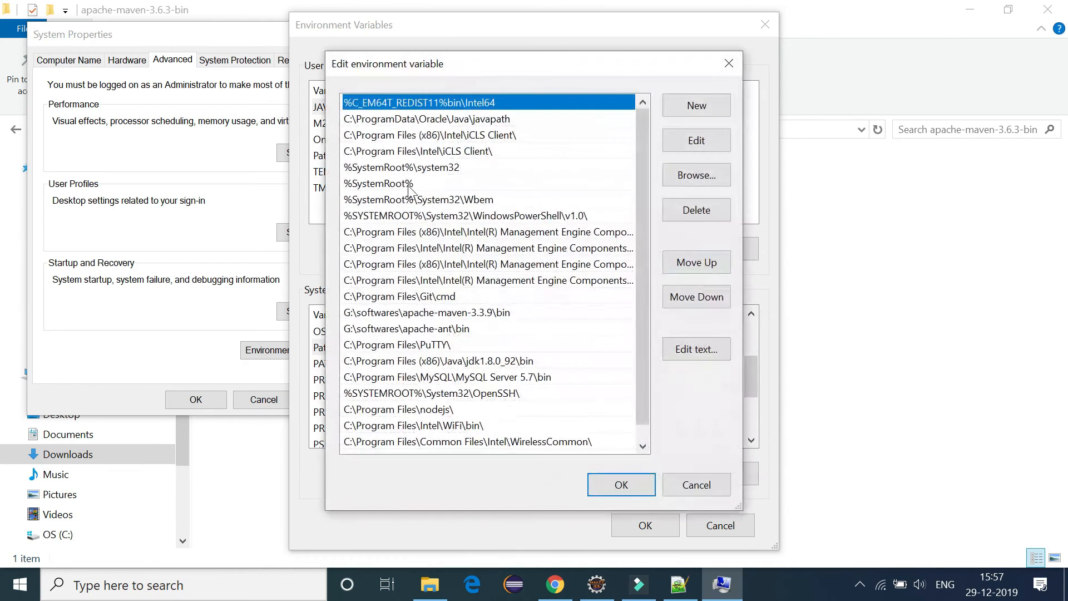
{"action": "scroll", "coordinate": [467, 177], "scroll_direction": "down", "scroll_amount": 1}
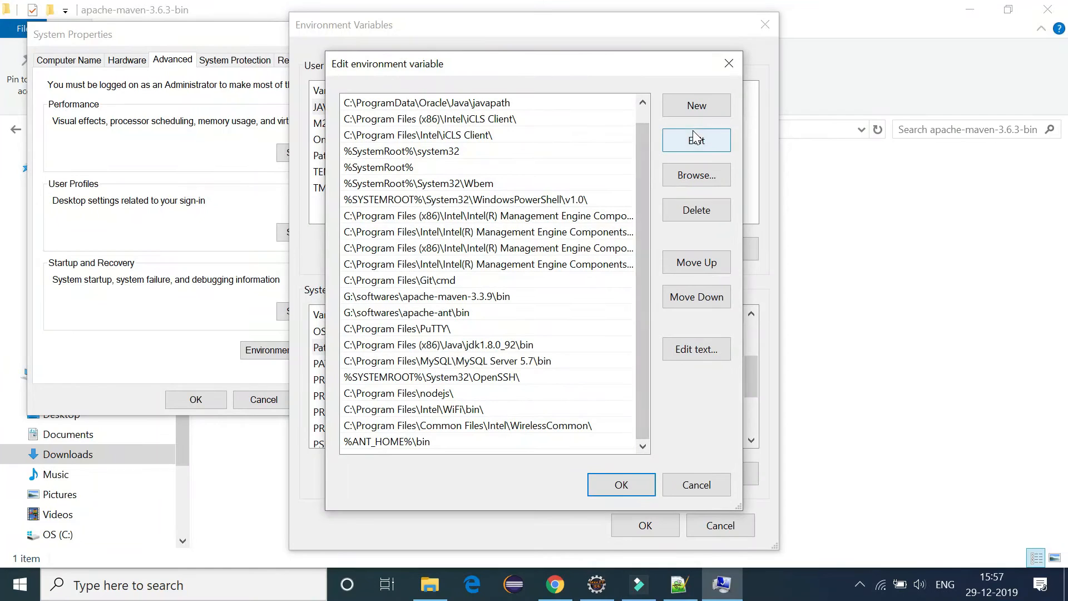
{"action": "left_click", "coordinate": [699, 105]}
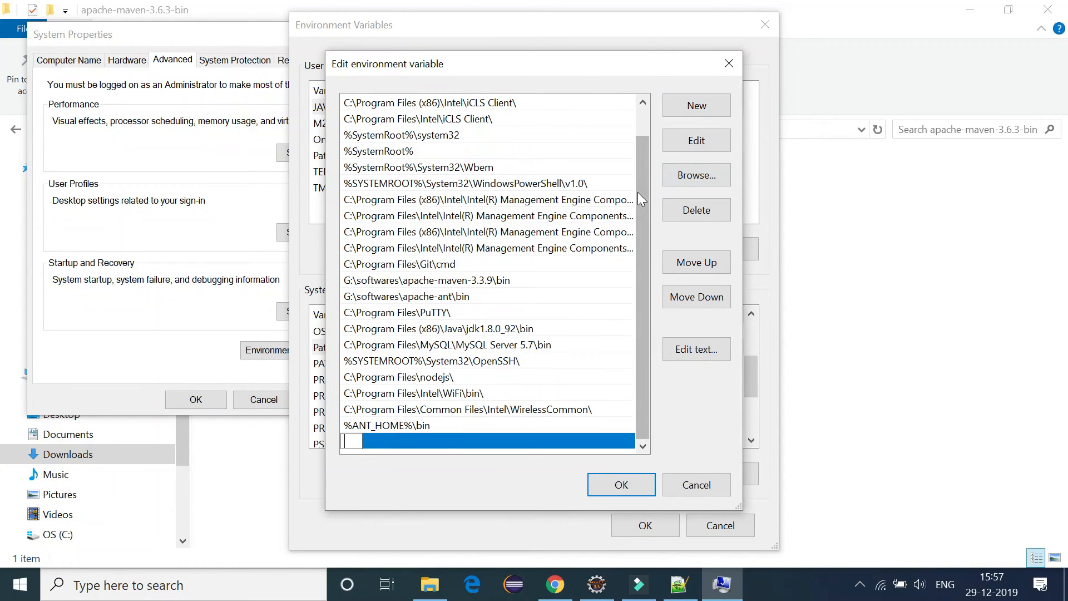
{"action": "type", "text": "%MA"}
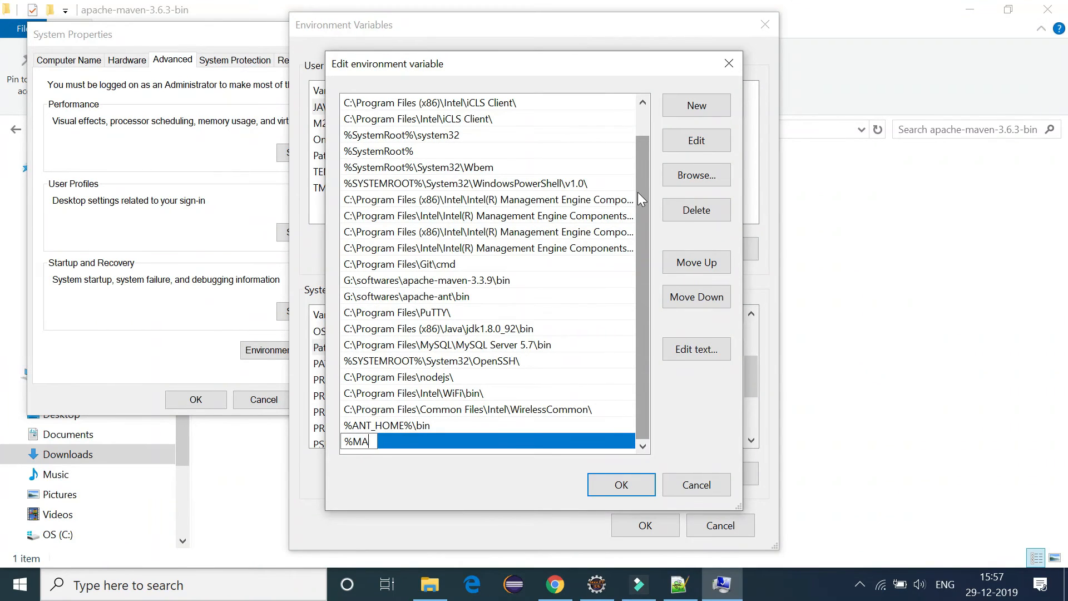
{"action": "type", "text": "VEN_HOME"}
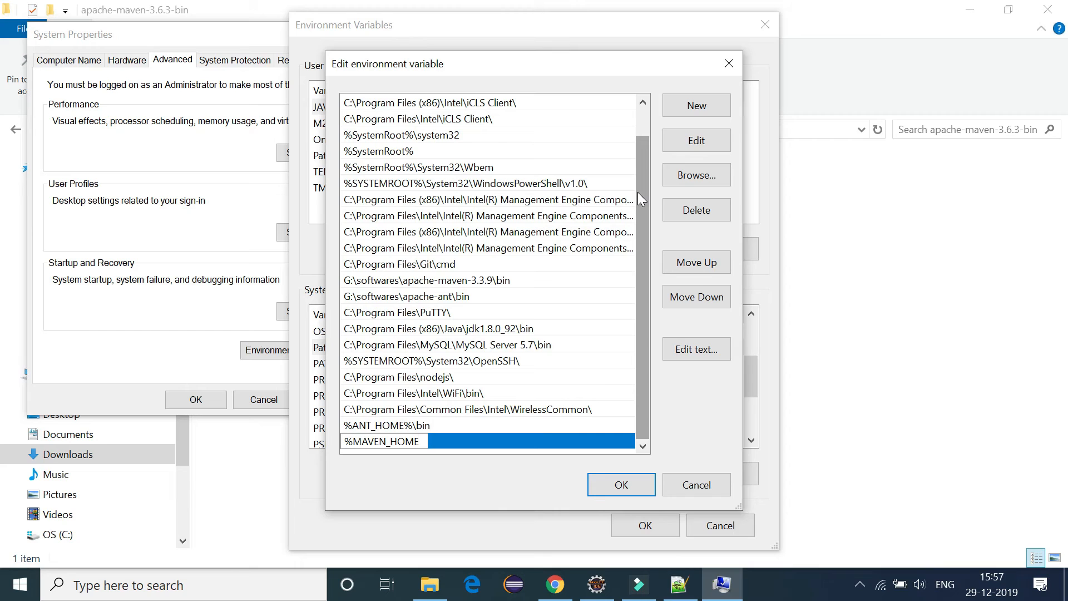
{"action": "type", "text": "%\bin"}
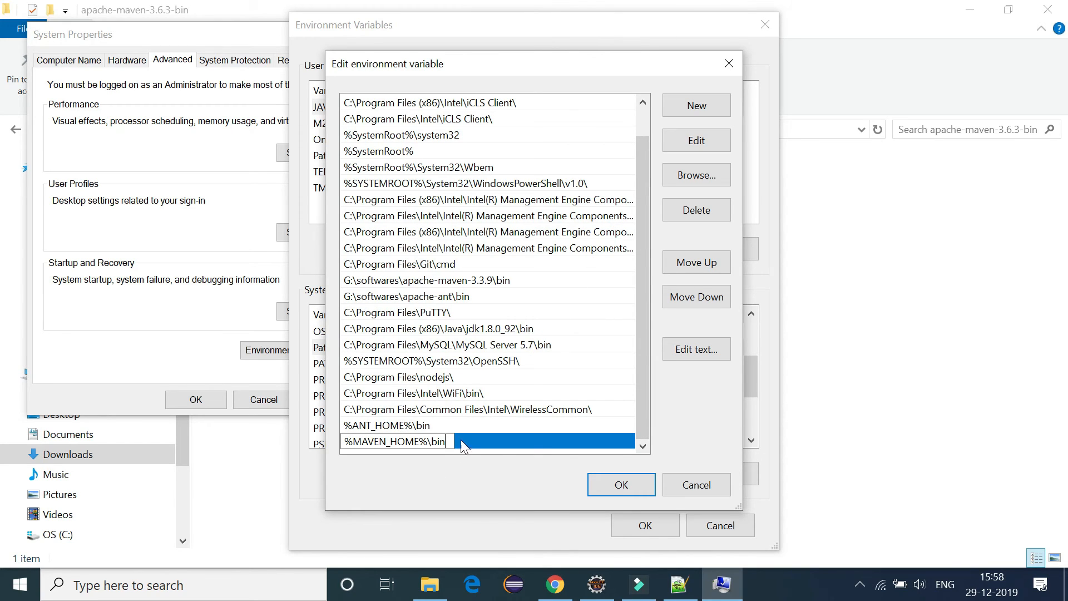
{"action": "left_click", "coordinate": [626, 488]}
{"action": "left_click", "coordinate": [645, 526]}
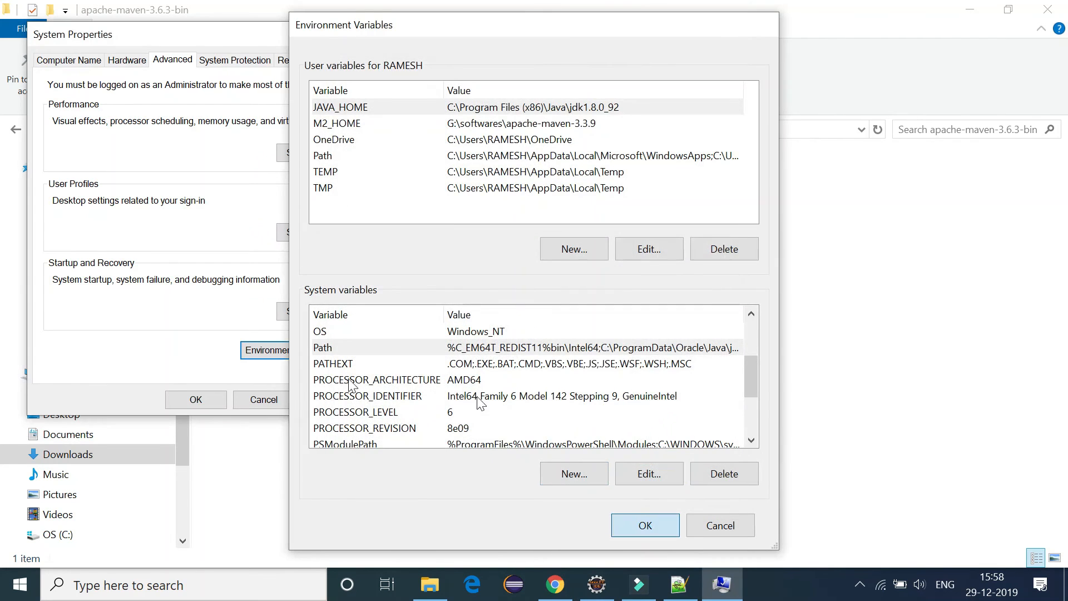
{"action": "left_click", "coordinate": [205, 401]}
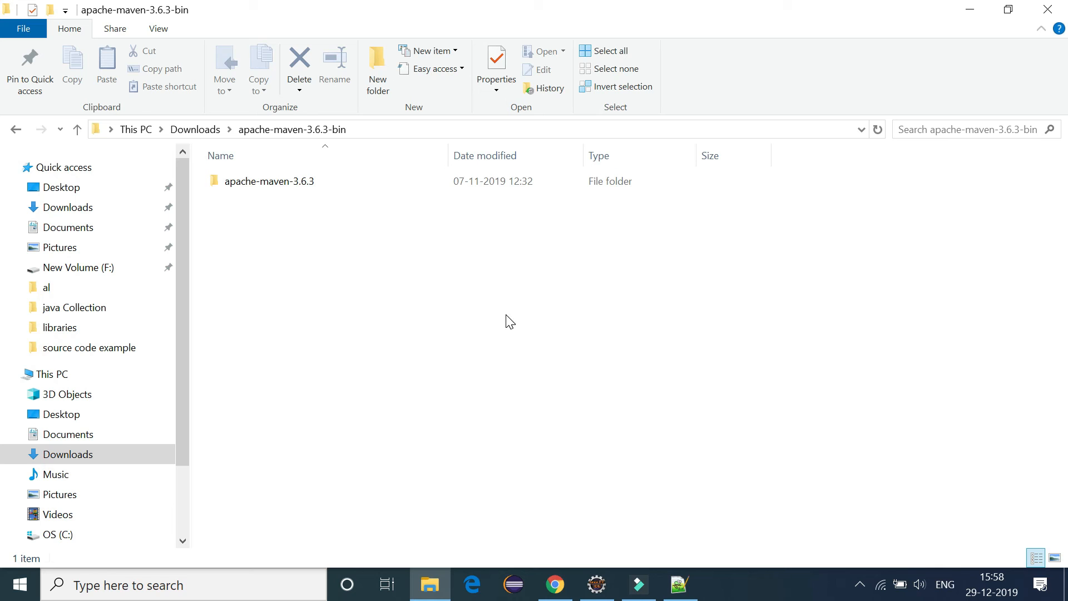
Open a Command Prompt and run mvn -version to check the Maven installation
{"action": "key", "text": "super+r"}
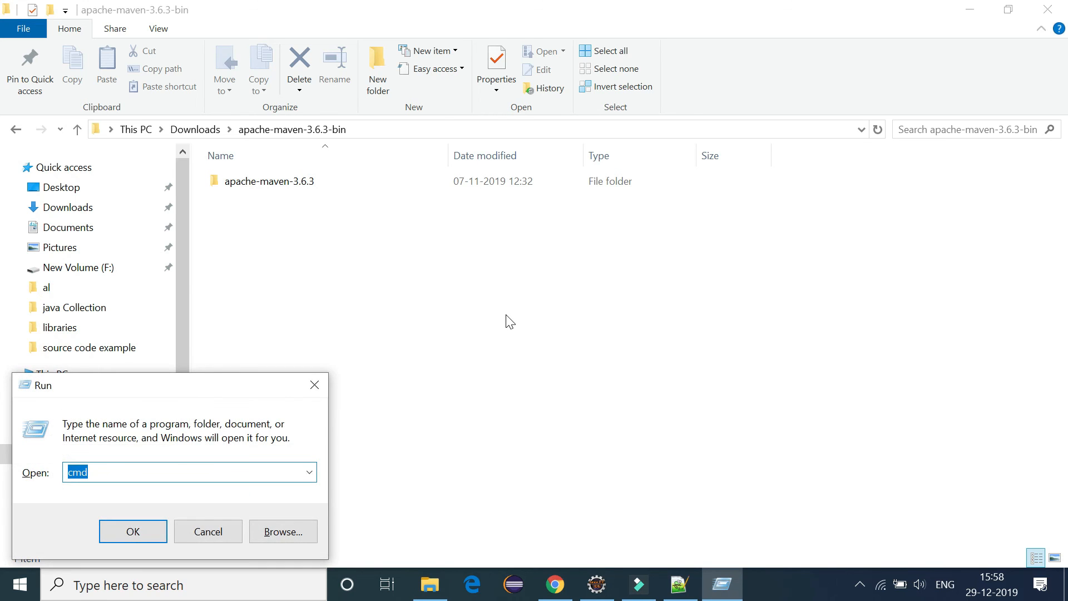
{"action": "key", "text": "Return"}
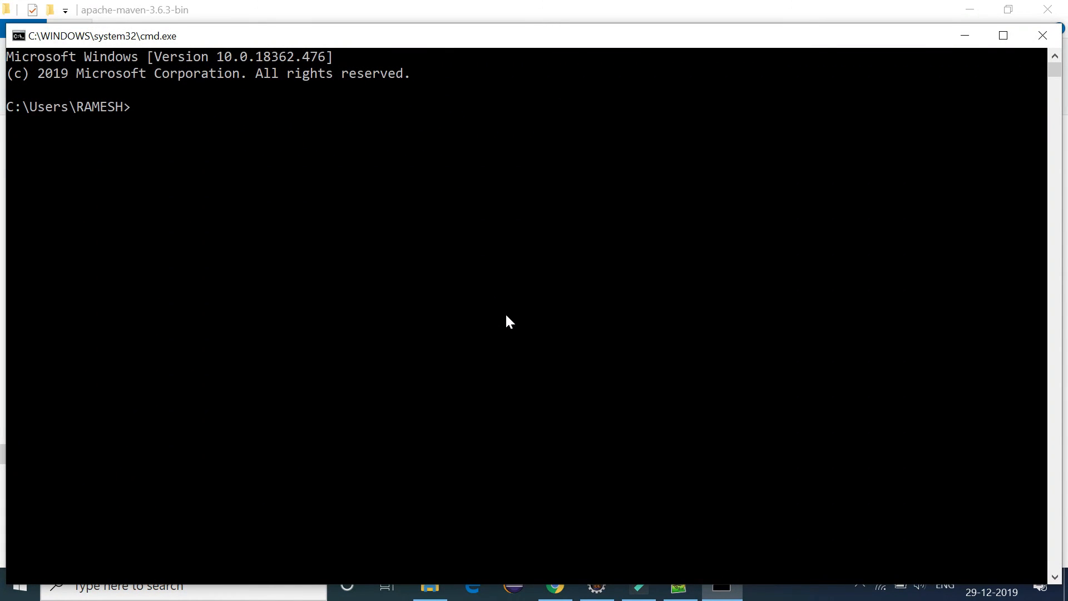
{"action": "type", "text": "mvn -version"}
{"action": "key", "text": "Return"}
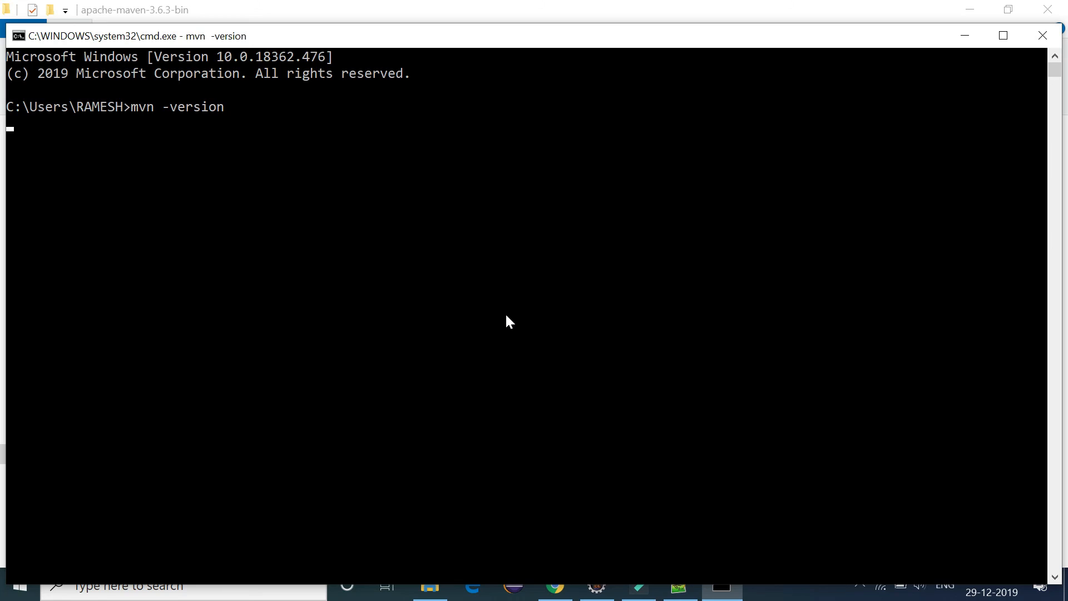